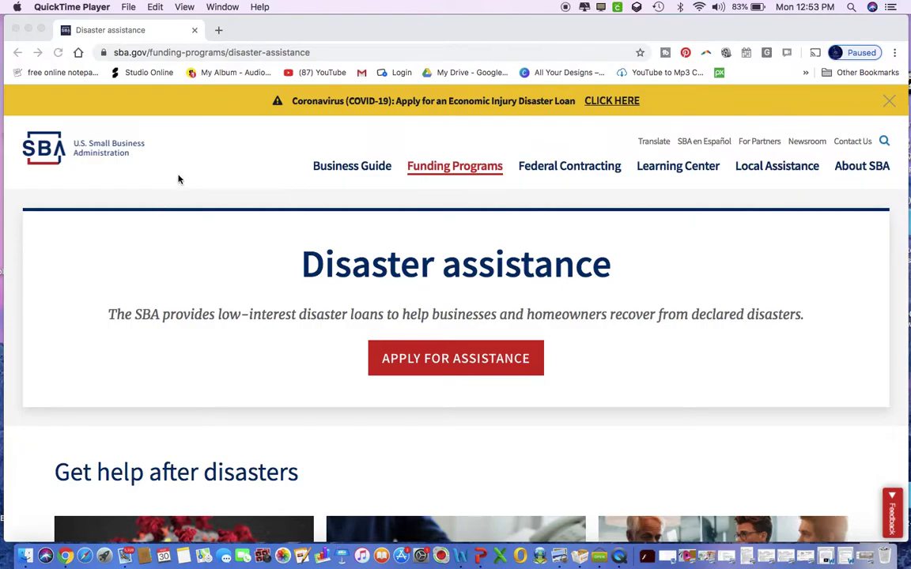
Step: Load the SBA disaster assistance page at sba.gov/disaster
{"action": "left_click", "coordinate": [182, 53]}
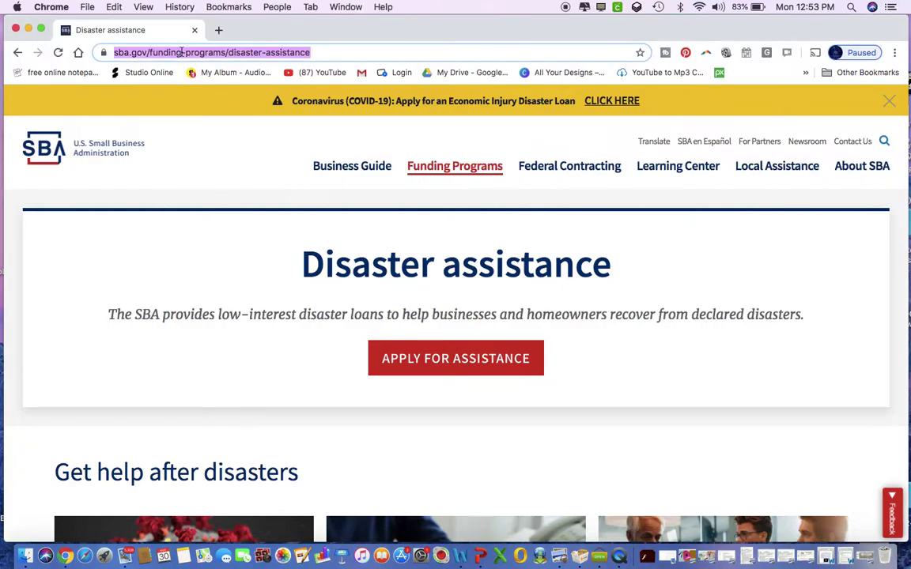
{"action": "type", "text": "sba"}
{"action": "key", "text": "Right"}
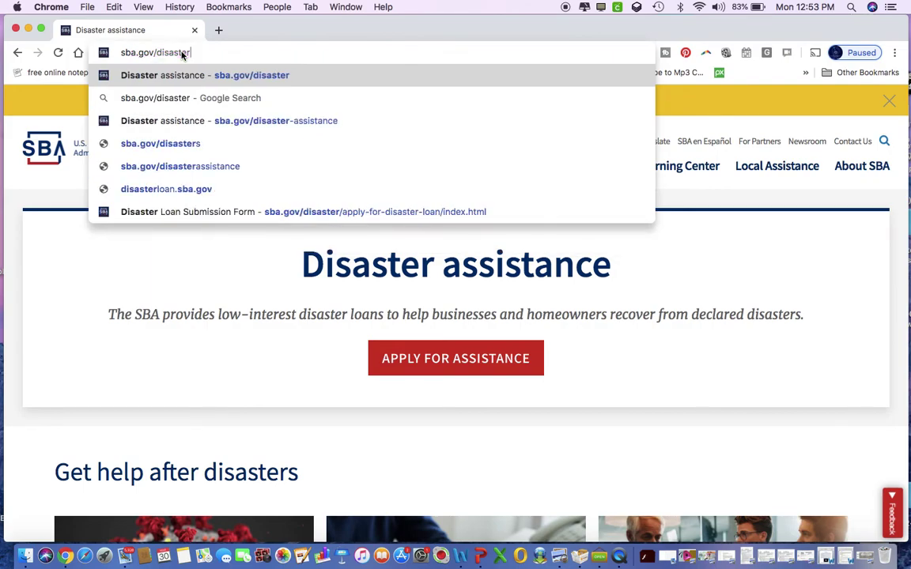
{"action": "key", "text": "Return"}
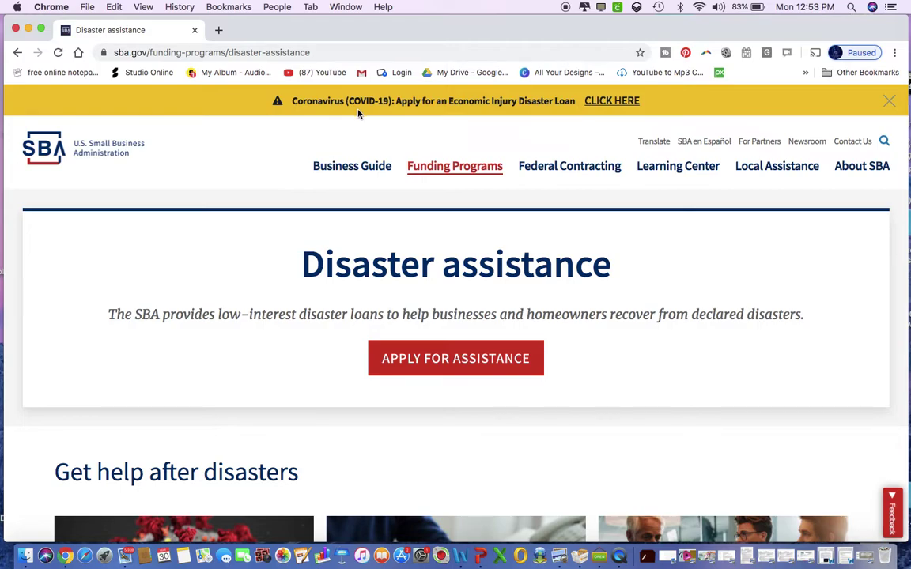
Step: Look over the disaster assistance page and open the COVID-19 Economic Injury Disaster Loan application from its banner
{"action": "scroll", "coordinate": [281, 266], "scroll_direction": "down", "scroll_amount": 1}
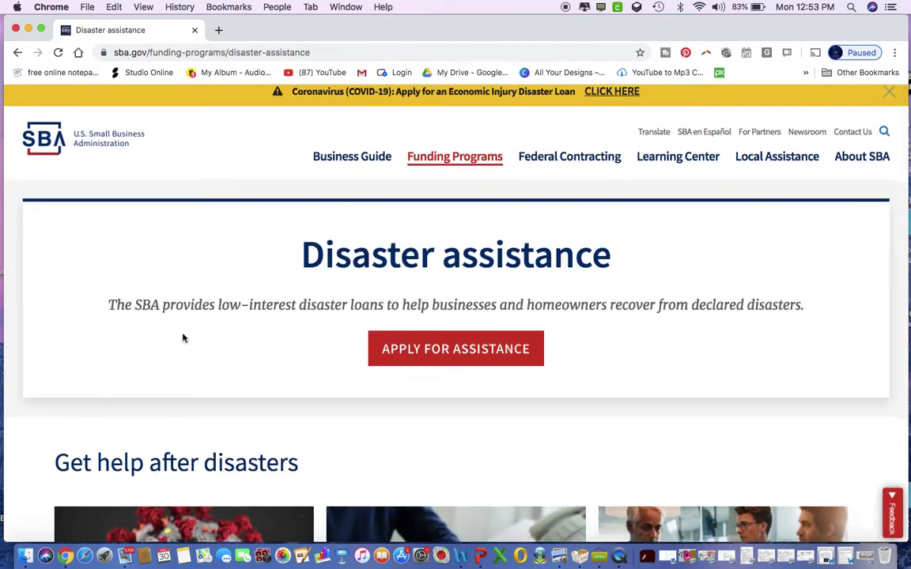
{"action": "scroll", "coordinate": [183, 335], "scroll_direction": "down", "scroll_amount": 5}
{"action": "scroll", "coordinate": [183, 337], "scroll_direction": "up", "scroll_amount": 4}
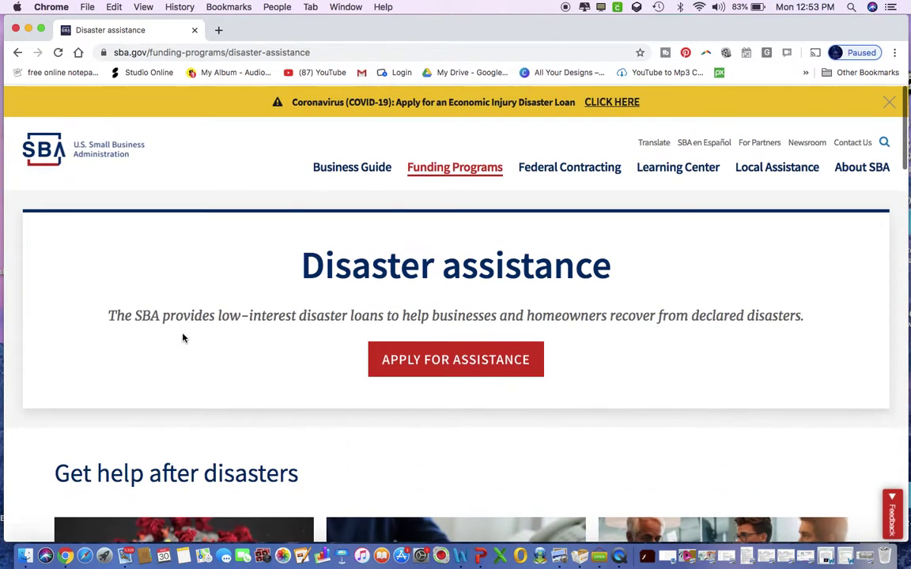
{"action": "scroll", "coordinate": [182, 338], "scroll_direction": "down", "scroll_amount": 5}
{"action": "scroll", "coordinate": [183, 338], "scroll_direction": "down", "scroll_amount": 1}
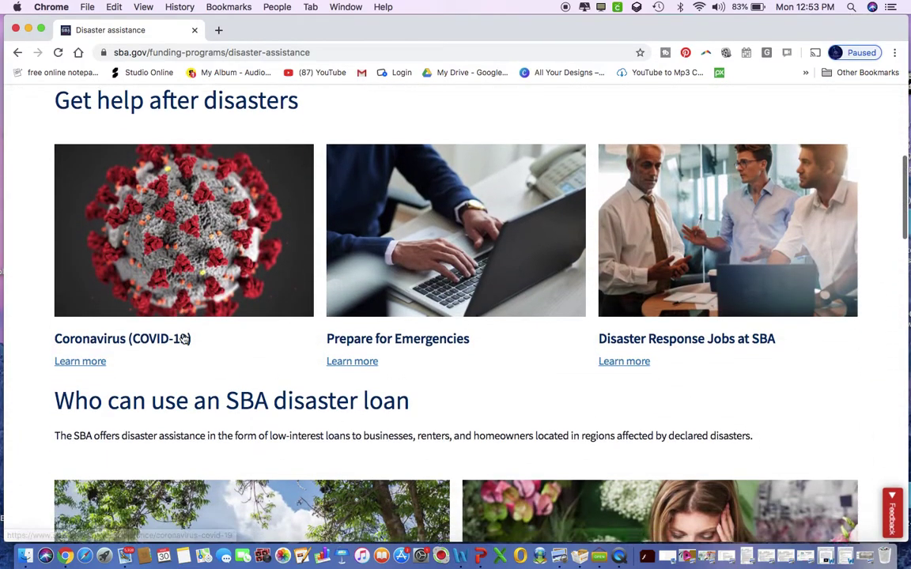
{"action": "scroll", "coordinate": [557, 366], "scroll_direction": "down", "scroll_amount": 6}
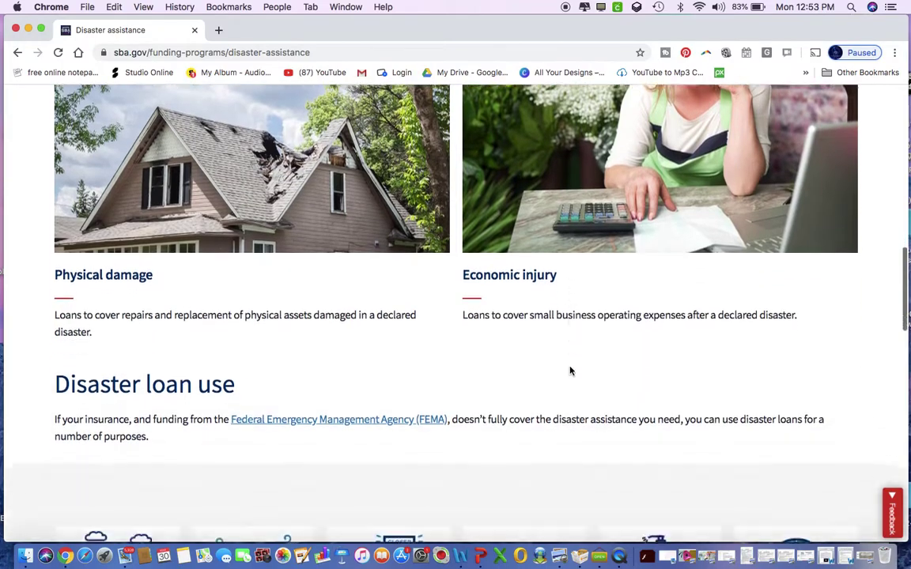
{"action": "scroll", "coordinate": [570, 371], "scroll_direction": "up", "scroll_amount": 10}
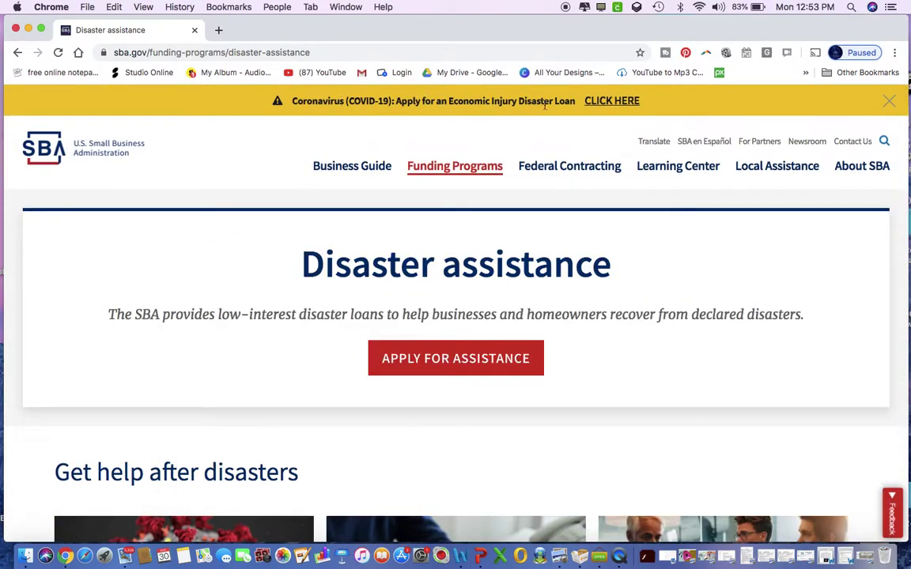
{"action": "left_click", "coordinate": [614, 101]}
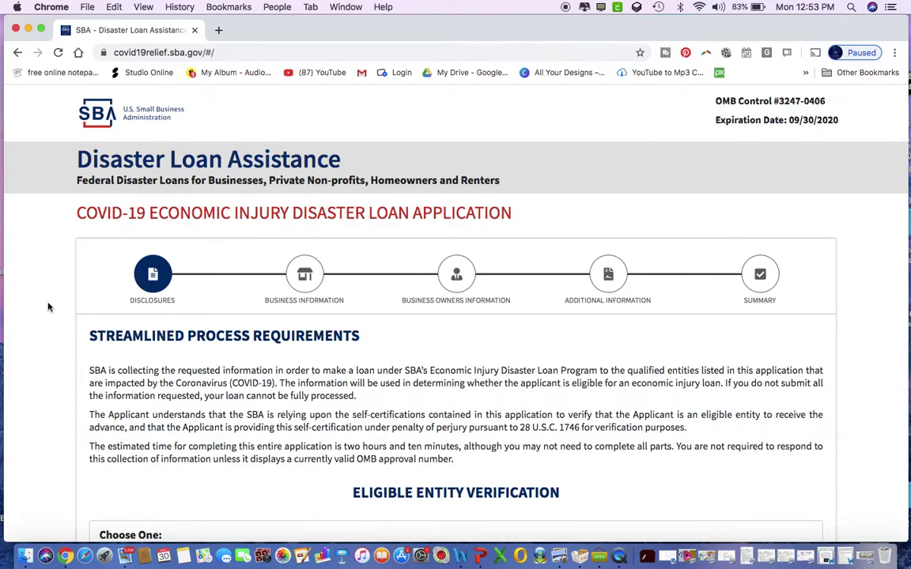
Step: Review the streamlined process requirements, the applicant type options and the eligibility statements on the Disclosures page
{"action": "scroll", "coordinate": [47, 307], "scroll_direction": "down", "scroll_amount": 4}
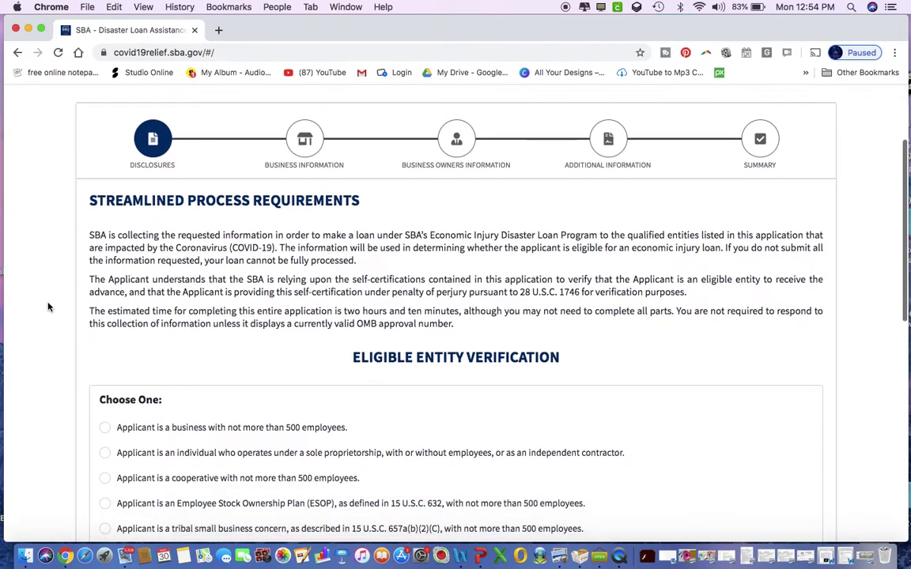
{"action": "scroll", "coordinate": [47, 307], "scroll_direction": "down", "scroll_amount": 1}
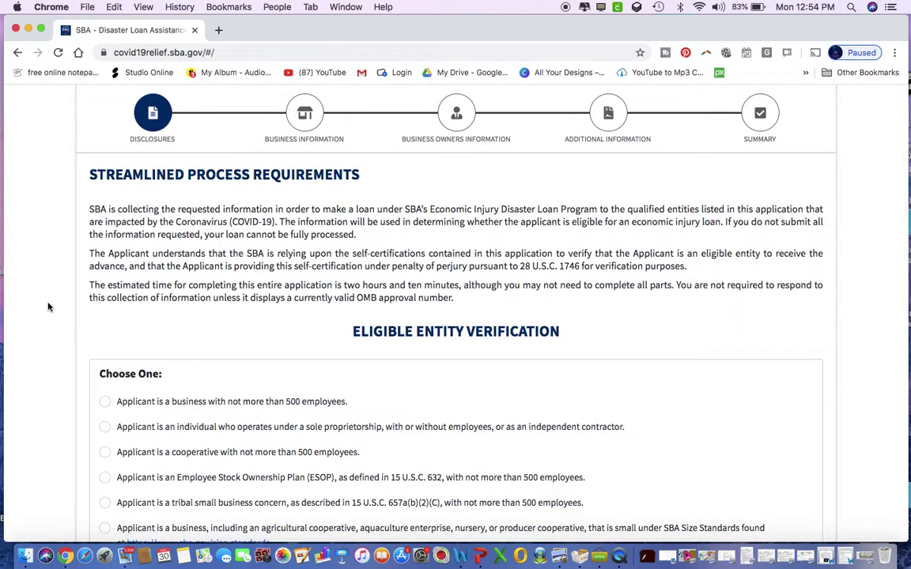
{"action": "scroll", "coordinate": [47, 307], "scroll_direction": "up", "scroll_amount": 4}
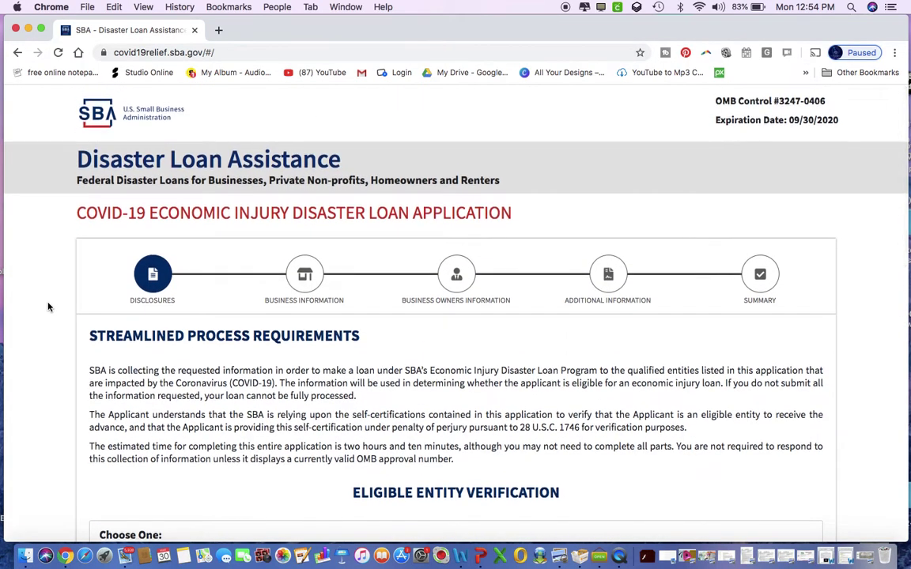
{"action": "scroll", "coordinate": [48, 307], "scroll_direction": "down", "scroll_amount": 1}
{"action": "scroll", "coordinate": [47, 306], "scroll_direction": "down", "scroll_amount": 4}
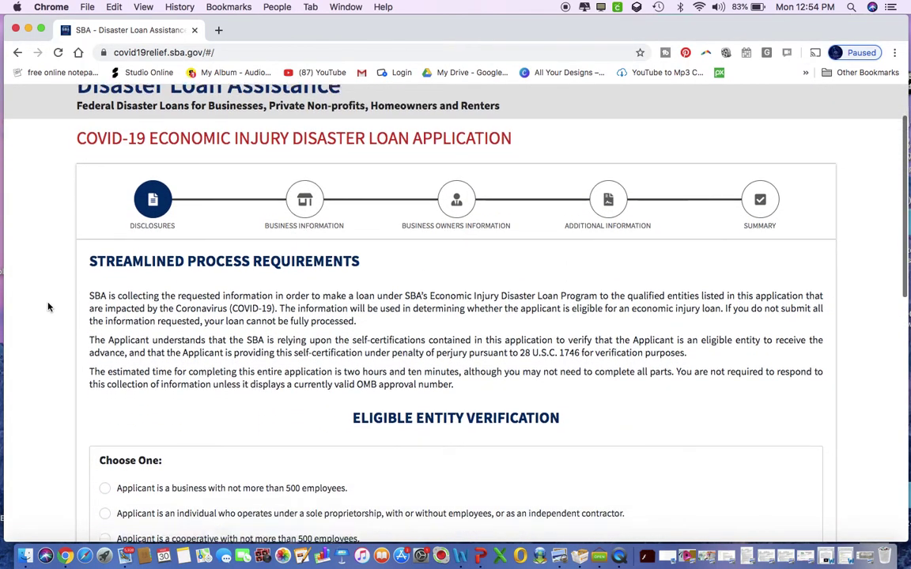
{"action": "scroll", "coordinate": [47, 307], "scroll_direction": "down", "scroll_amount": 2}
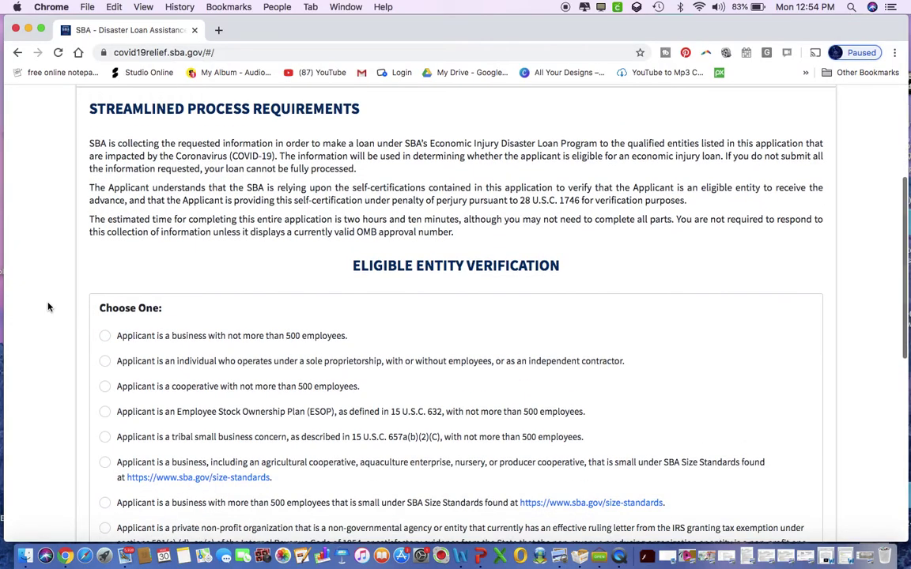
{"action": "scroll", "coordinate": [47, 307], "scroll_direction": "down", "scroll_amount": 2}
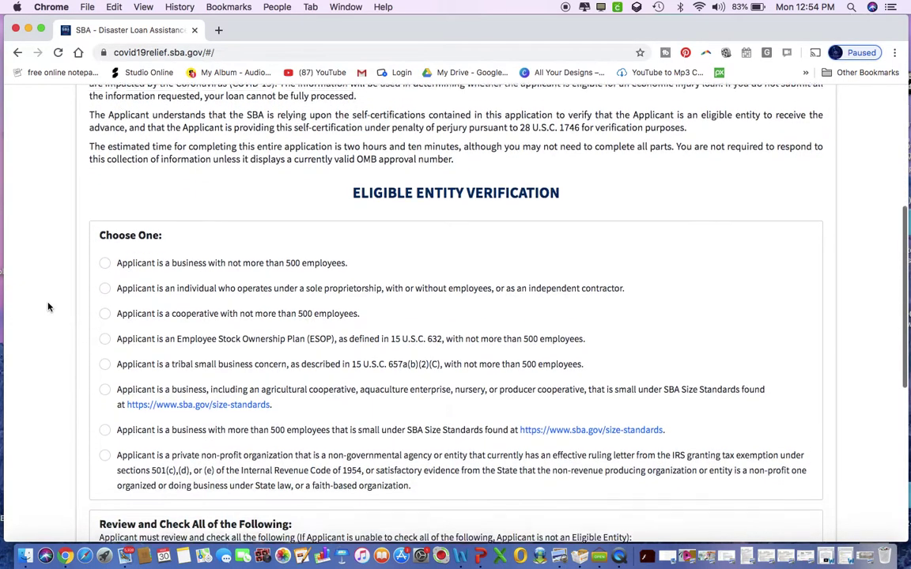
{"action": "scroll", "coordinate": [49, 305], "scroll_direction": "down", "scroll_amount": 3}
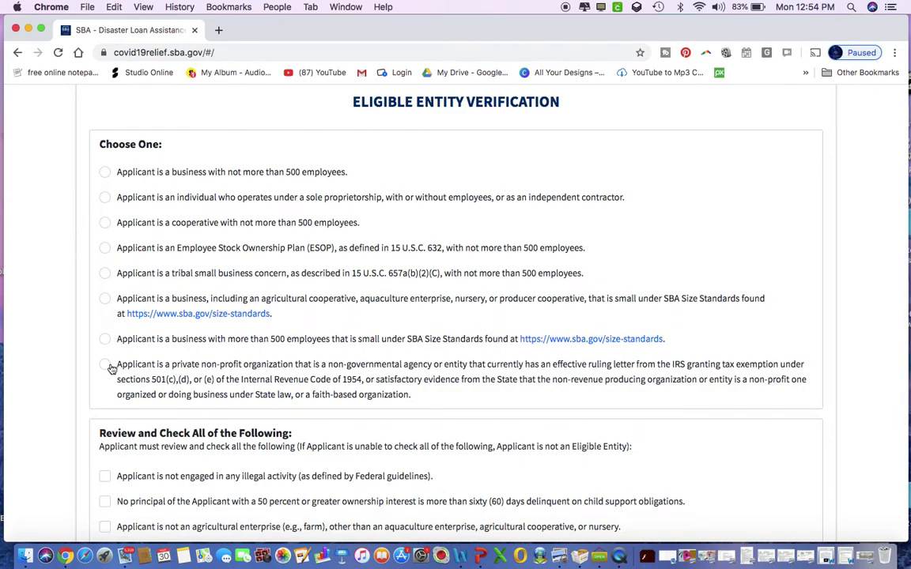
{"action": "scroll", "coordinate": [111, 385], "scroll_direction": "down", "scroll_amount": 5}
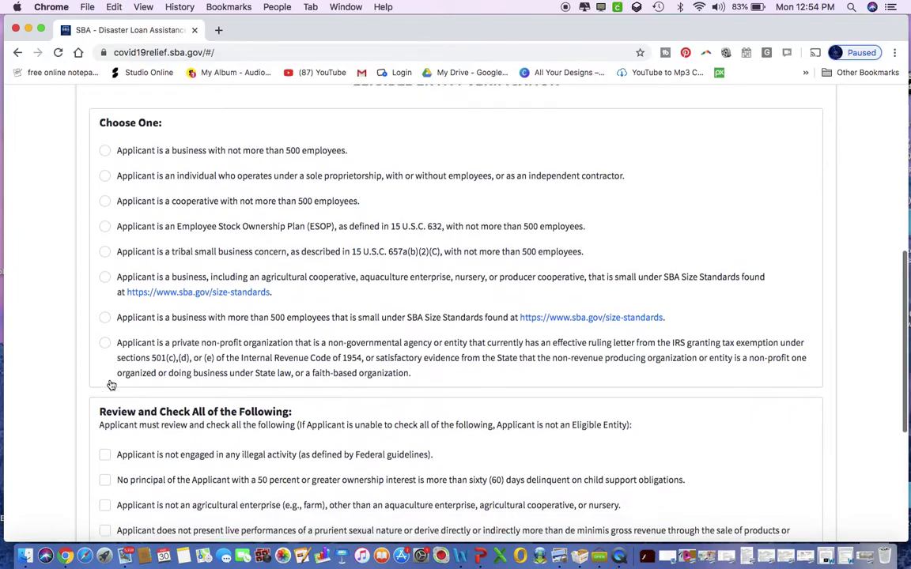
{"action": "scroll", "coordinate": [110, 385], "scroll_direction": "down", "scroll_amount": 1}
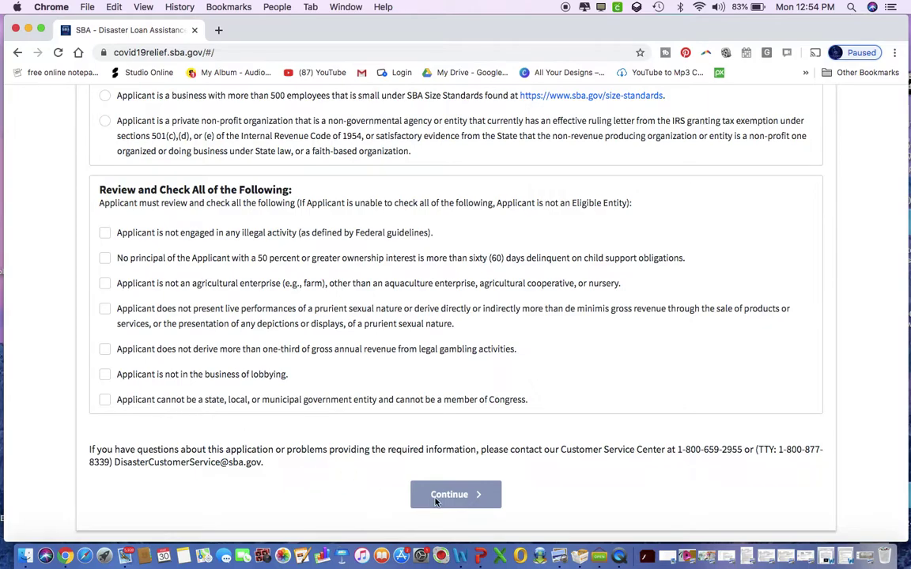
{"action": "scroll", "coordinate": [242, 316], "scroll_direction": "up", "scroll_amount": 5}
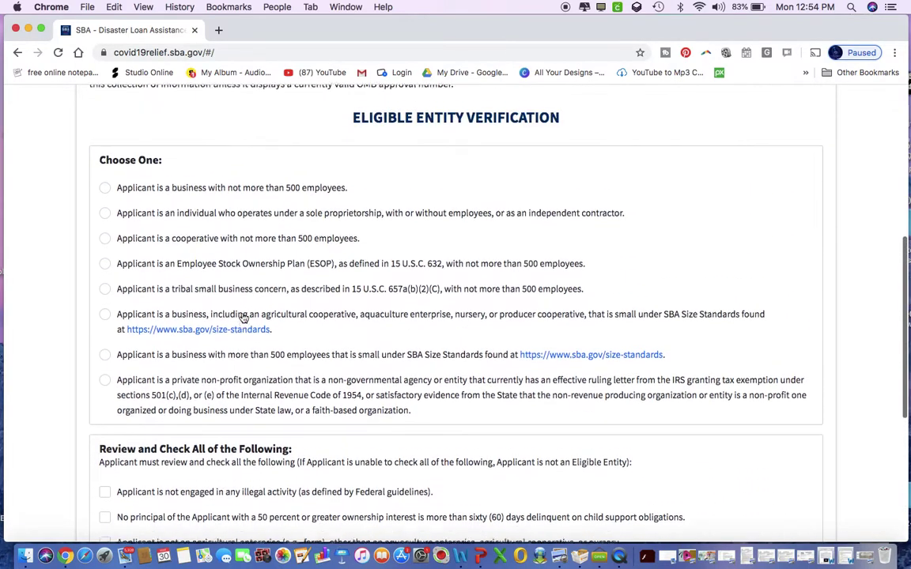
Step: Check all seven eligibility statements under Review and Check All of the Following, and continue to Business Information
{"action": "scroll", "coordinate": [74, 295], "scroll_direction": "down", "scroll_amount": 4}
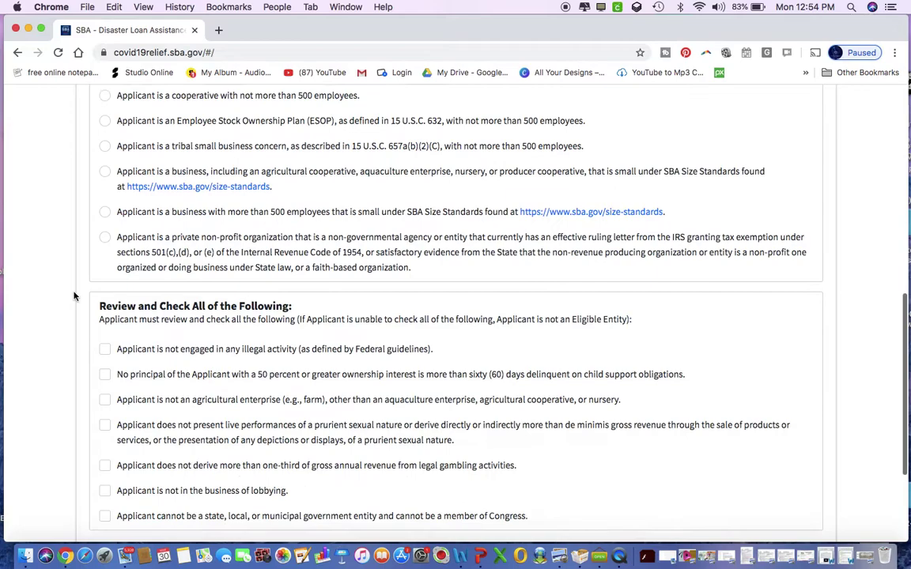
{"action": "left_click", "coordinate": [105, 265]}
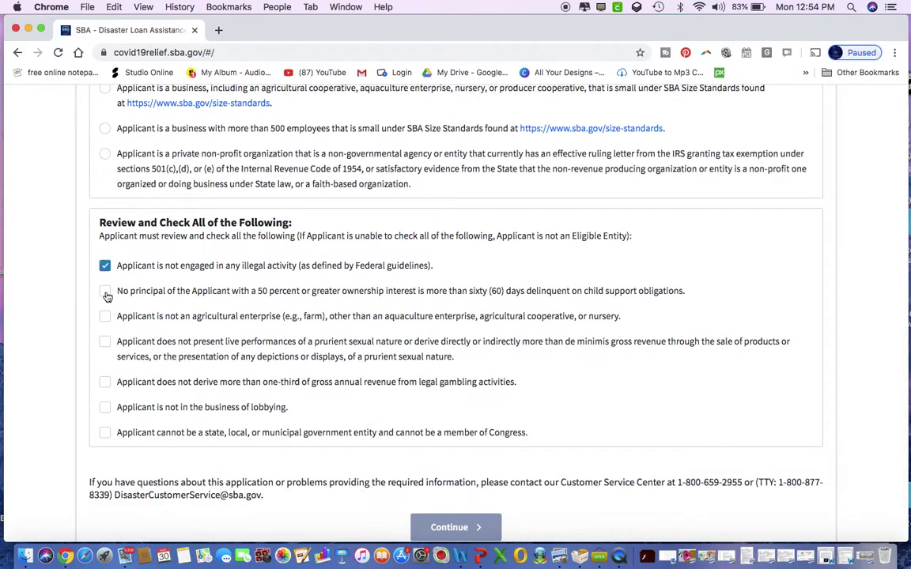
{"action": "left_click", "coordinate": [104, 291]}
{"action": "left_click", "coordinate": [104, 316]}
{"action": "left_click", "coordinate": [105, 343]}
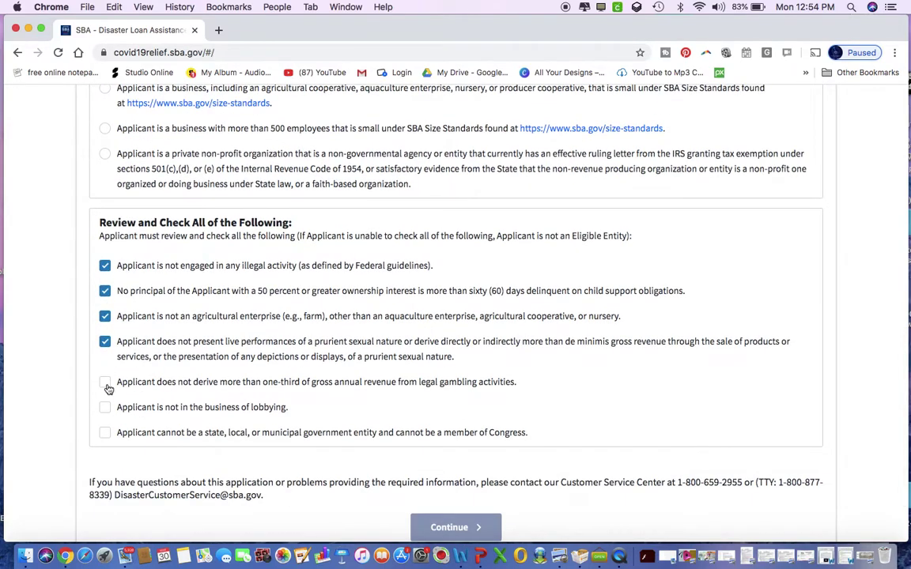
{"action": "left_click", "coordinate": [105, 383]}
{"action": "left_click", "coordinate": [106, 407]}
{"action": "left_click", "coordinate": [106, 434]}
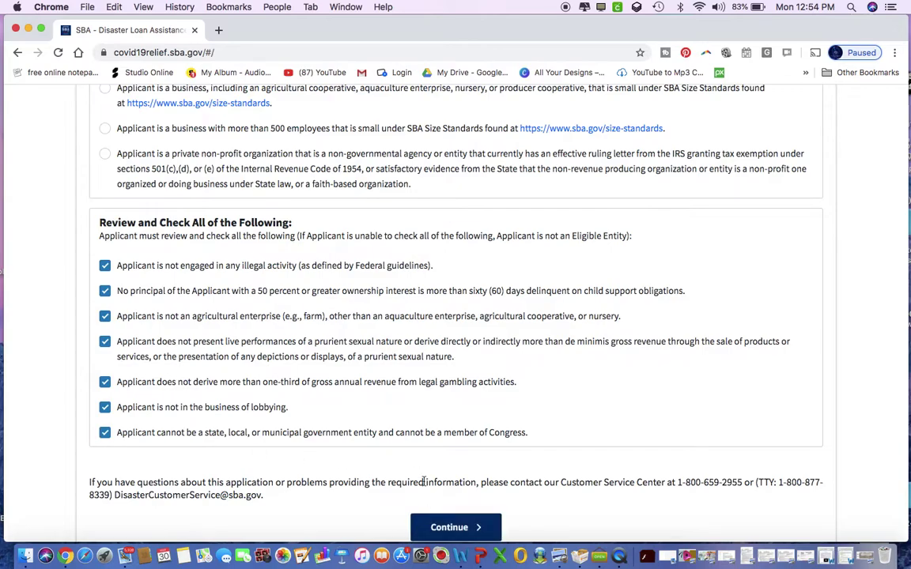
{"action": "left_click", "coordinate": [456, 529]}
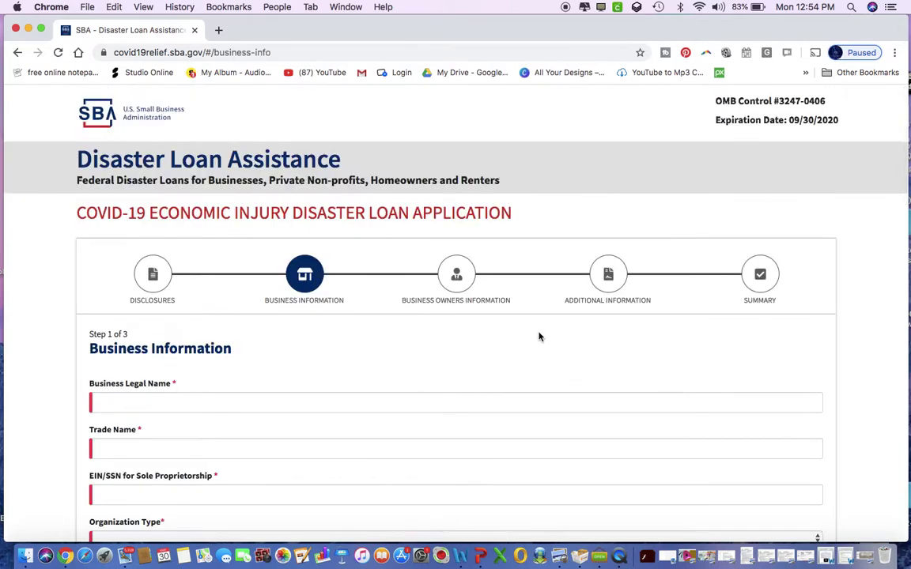
Step: Examine the first Business Information fields and the choices offered for Organization Type, without selecting one
{"action": "scroll", "coordinate": [63, 396], "scroll_direction": "down", "scroll_amount": 2}
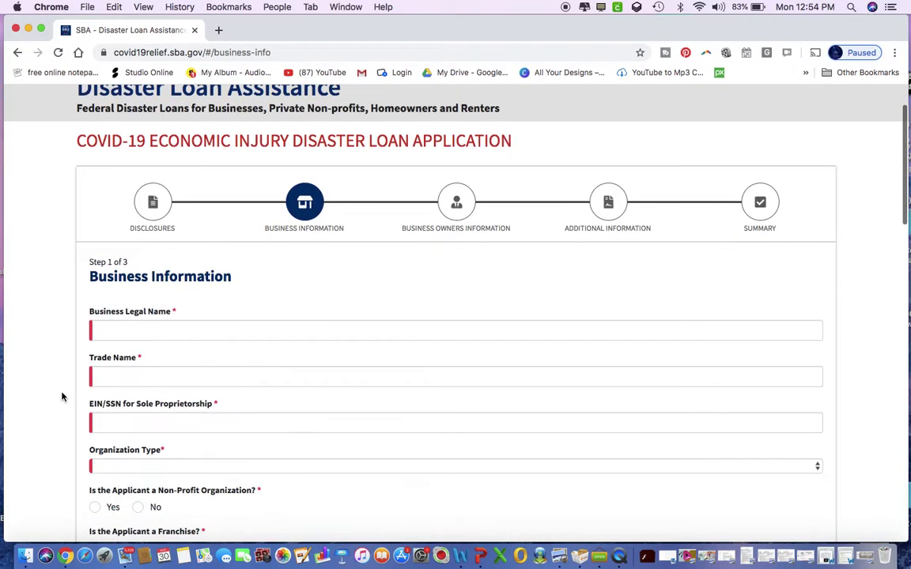
{"action": "scroll", "coordinate": [62, 396], "scroll_direction": "down", "scroll_amount": 4}
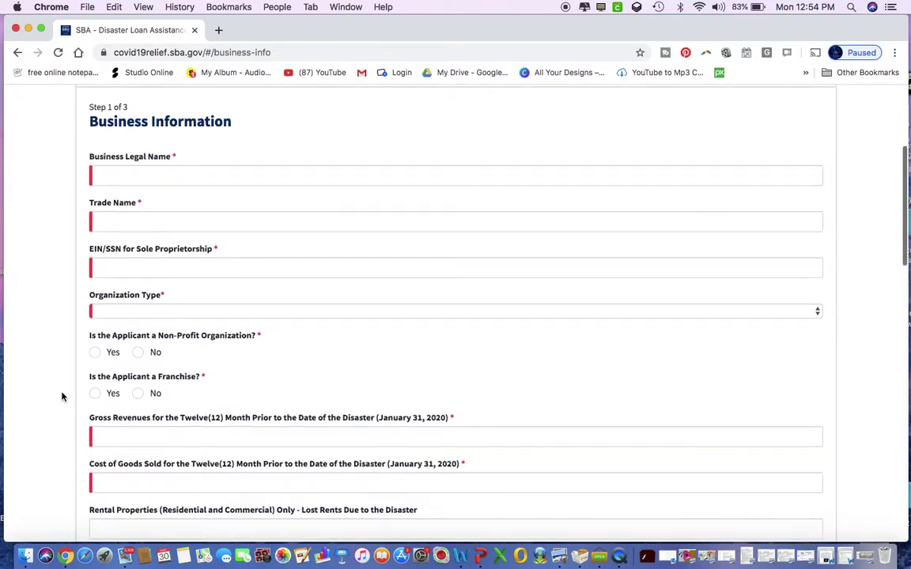
{"action": "scroll", "coordinate": [62, 396], "scroll_direction": "down", "scroll_amount": 2}
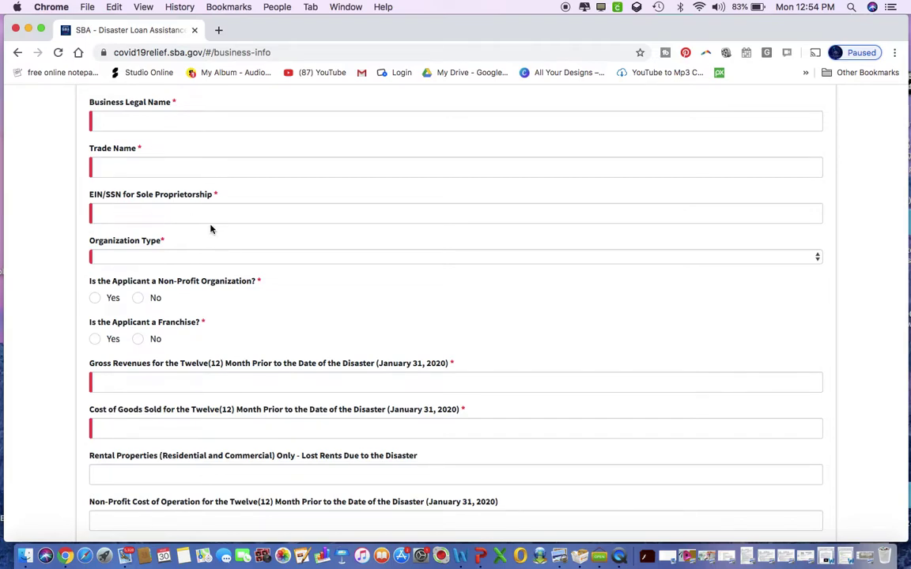
{"action": "left_click", "coordinate": [209, 257]}
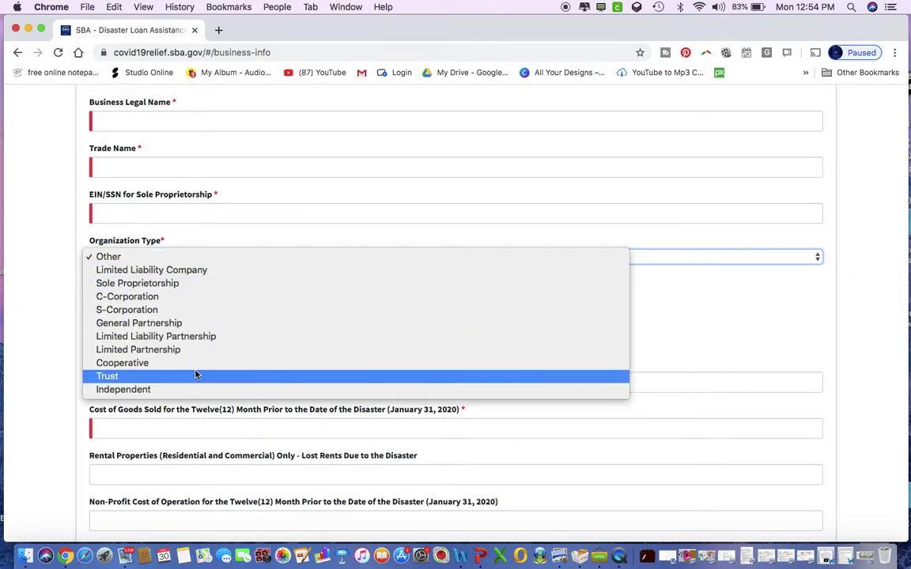
{"action": "left_click", "coordinate": [46, 296]}
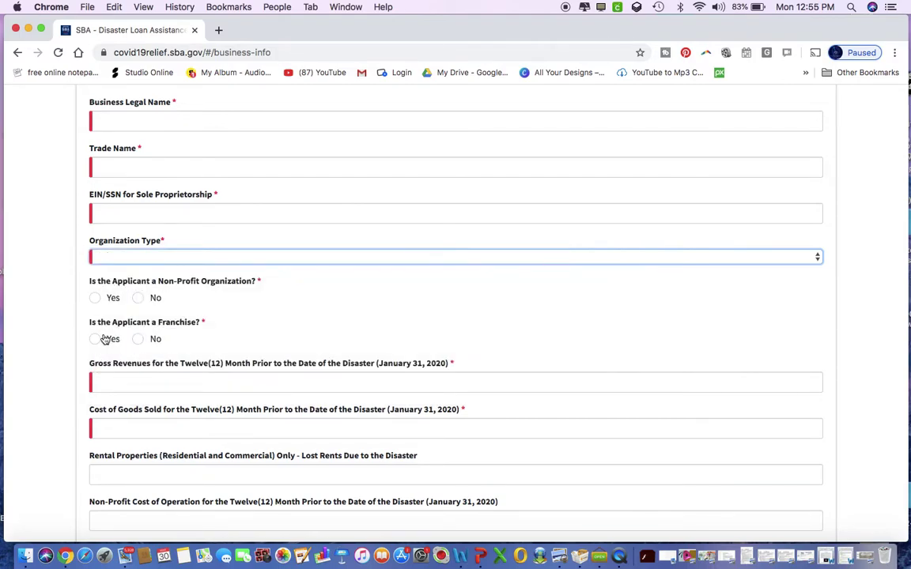
Step: Examine the remaining Business Information fields, from the non-profit and franchise questions through financials, address and contact details to Number of Employees
{"action": "scroll", "coordinate": [105, 336], "scroll_direction": "down", "scroll_amount": 2}
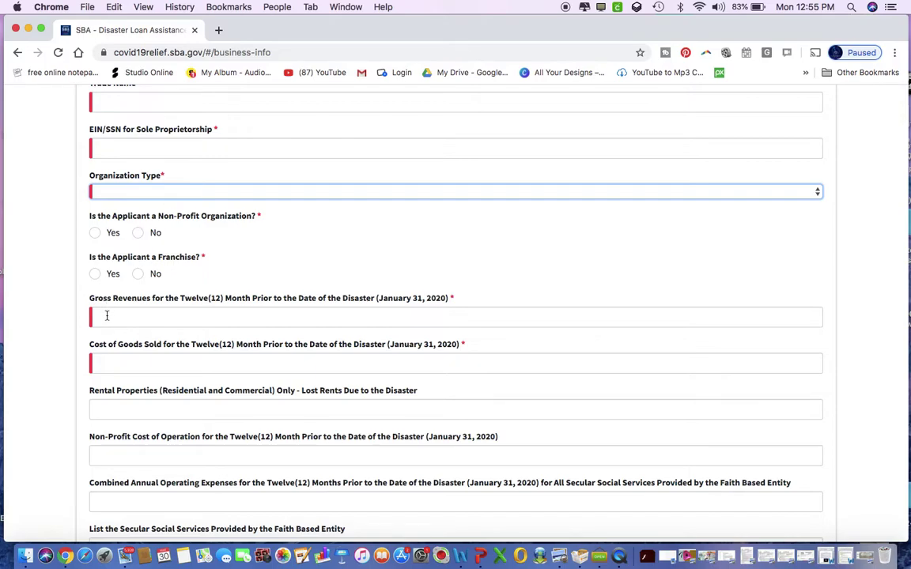
{"action": "scroll", "coordinate": [107, 316], "scroll_direction": "down", "scroll_amount": 2}
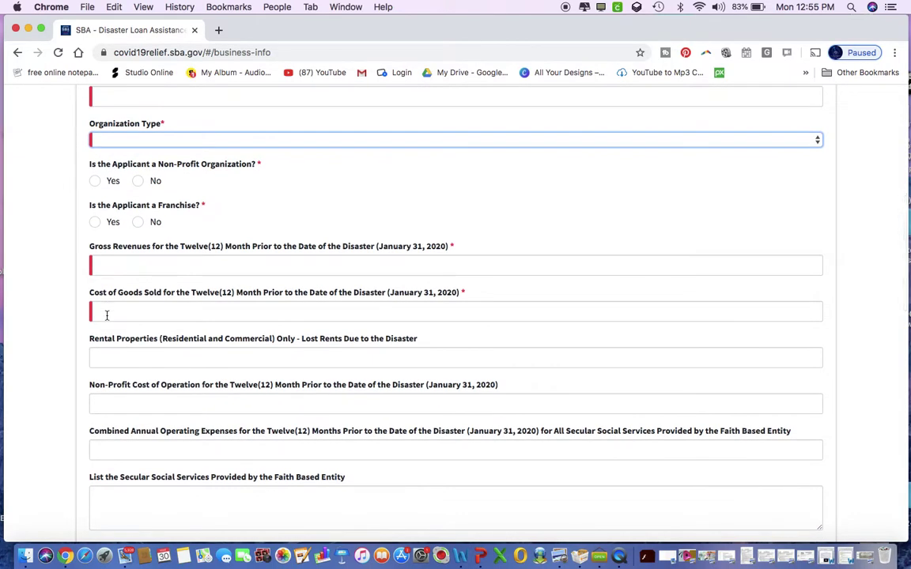
{"action": "scroll", "coordinate": [107, 316], "scroll_direction": "down", "scroll_amount": 1}
{"action": "scroll", "coordinate": [107, 316], "scroll_direction": "down", "scroll_amount": 5}
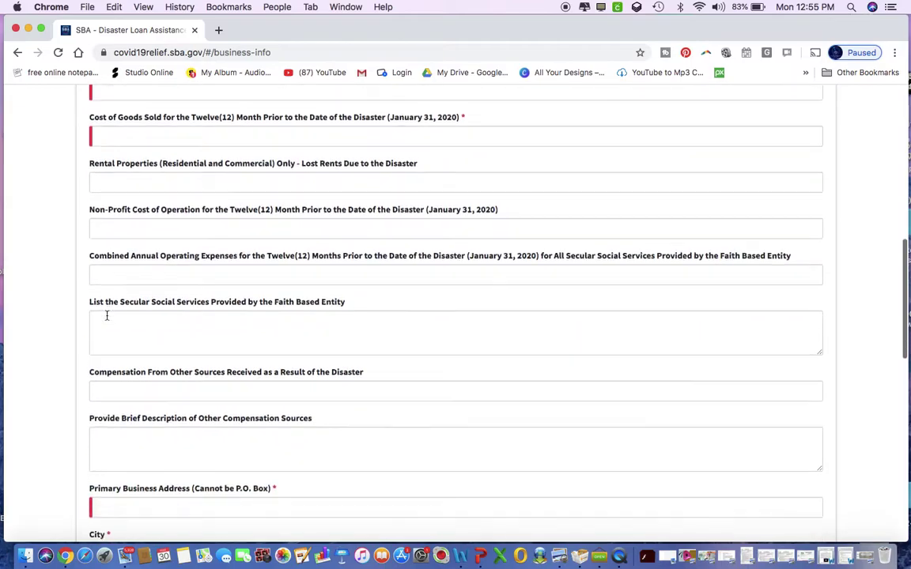
{"action": "scroll", "coordinate": [107, 316], "scroll_direction": "down", "scroll_amount": 5}
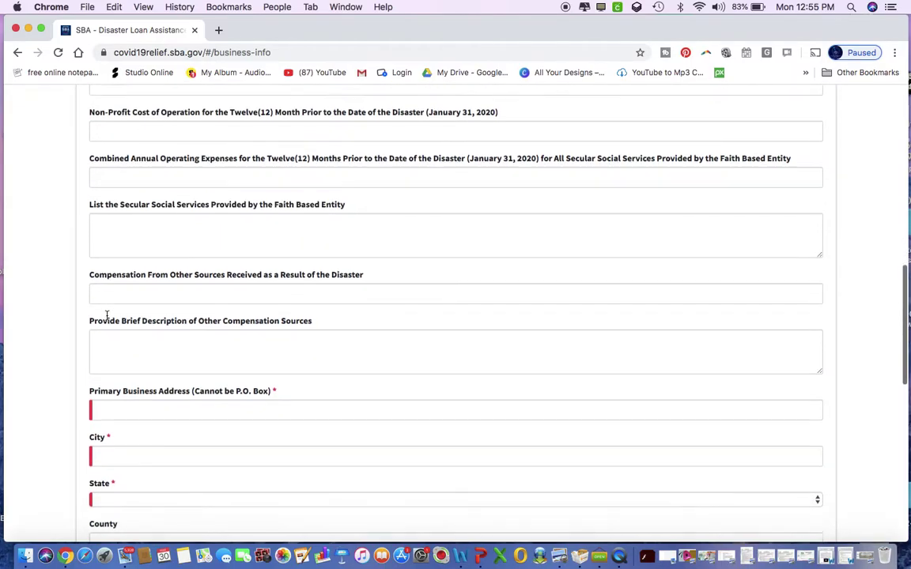
{"action": "scroll", "coordinate": [107, 315], "scroll_direction": "down", "scroll_amount": 5}
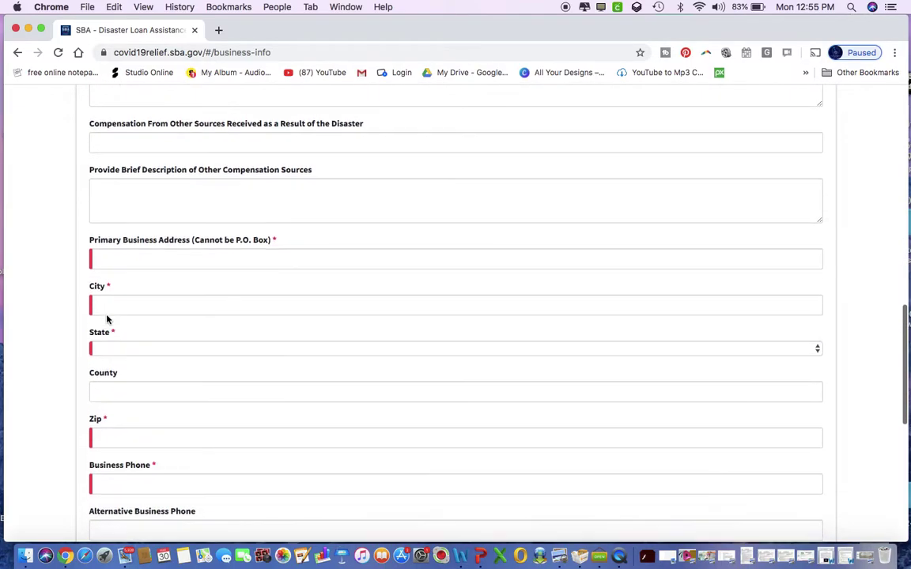
{"action": "scroll", "coordinate": [107, 318], "scroll_direction": "down", "scroll_amount": 1}
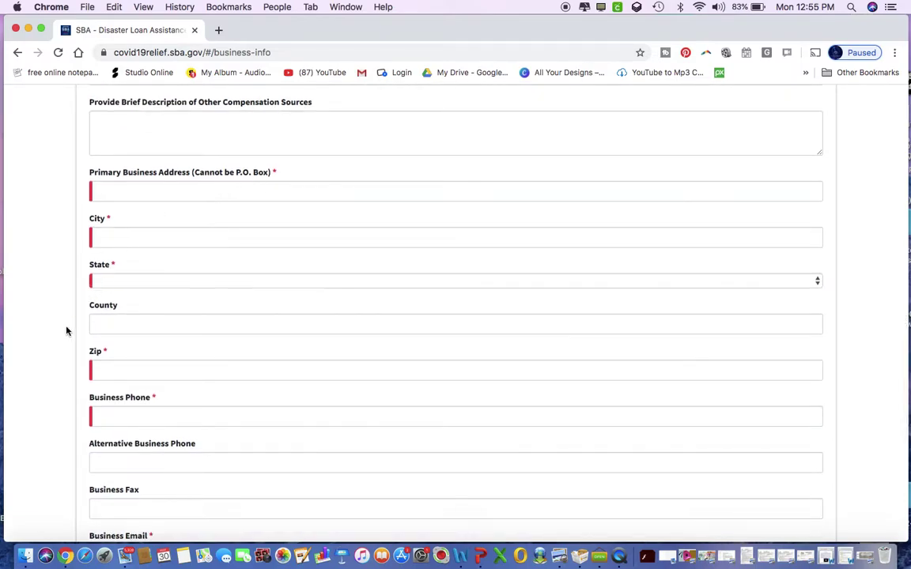
{"action": "scroll", "coordinate": [66, 331], "scroll_direction": "down", "scroll_amount": 9}
{"action": "scroll", "coordinate": [67, 332], "scroll_direction": "down", "scroll_amount": 4}
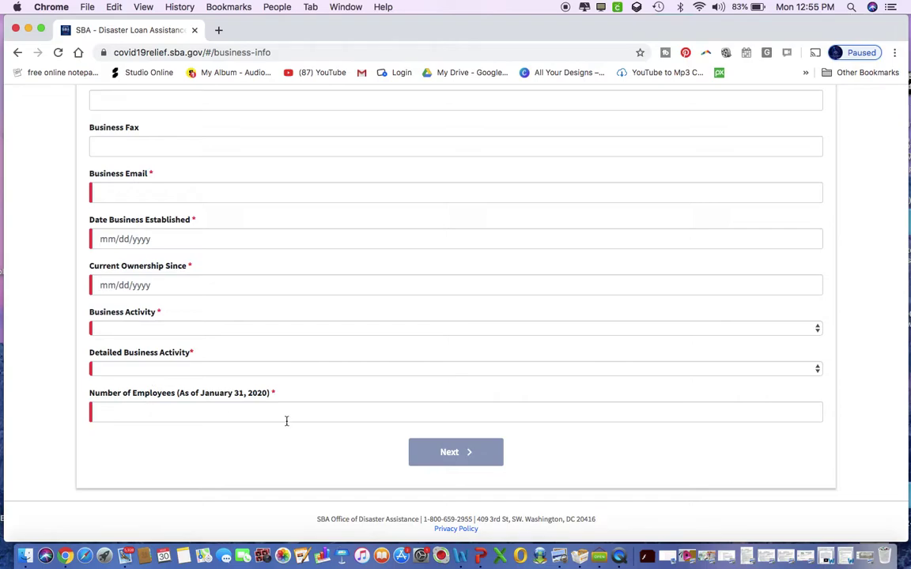
{"action": "scroll", "coordinate": [423, 372], "scroll_direction": "up", "scroll_amount": 20}
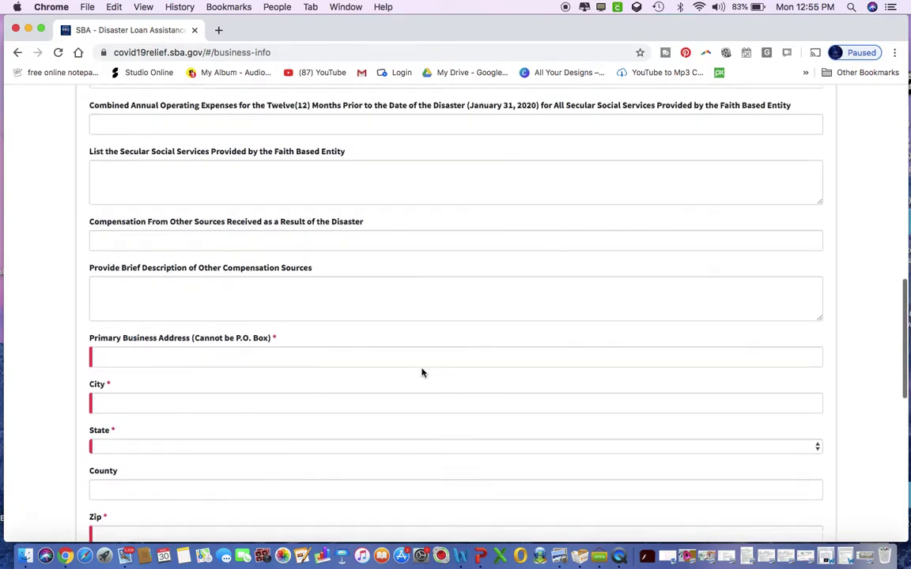
{"action": "scroll", "coordinate": [421, 369], "scroll_direction": "up", "scroll_amount": 18}
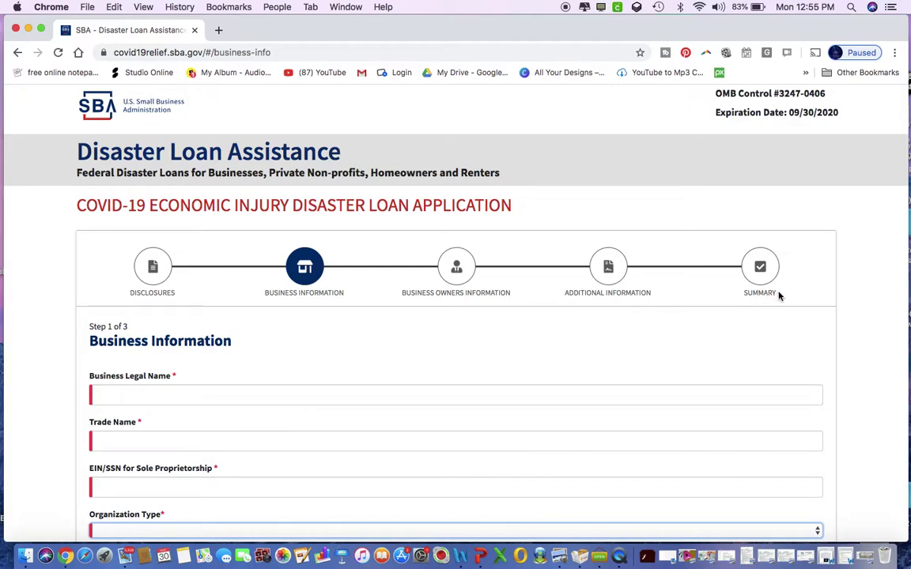
Step: Look over the application's stages and go through the whole Business Information form again, from Business Legal Name to Number of Employees
{"action": "scroll", "coordinate": [309, 329], "scroll_direction": "down", "scroll_amount": 3}
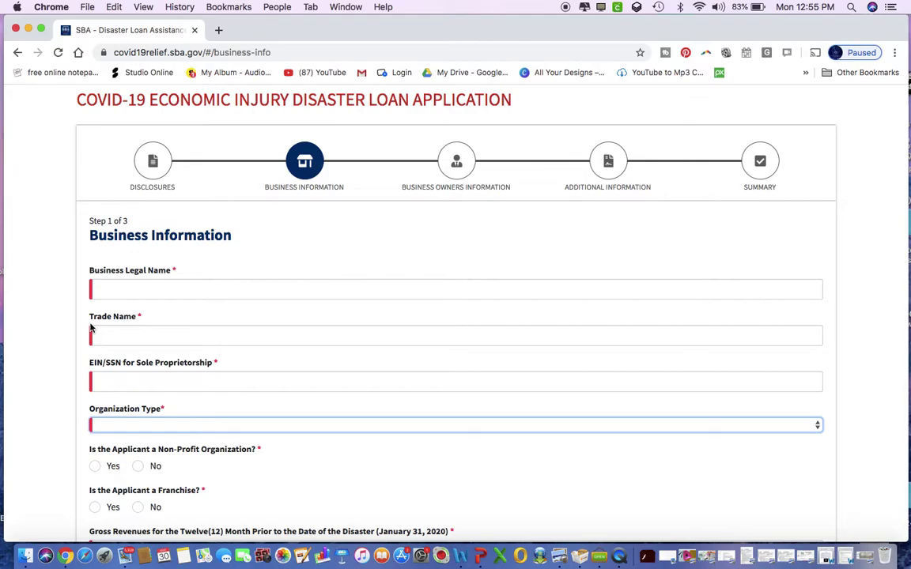
{"action": "scroll", "coordinate": [91, 328], "scroll_direction": "down", "scroll_amount": 6}
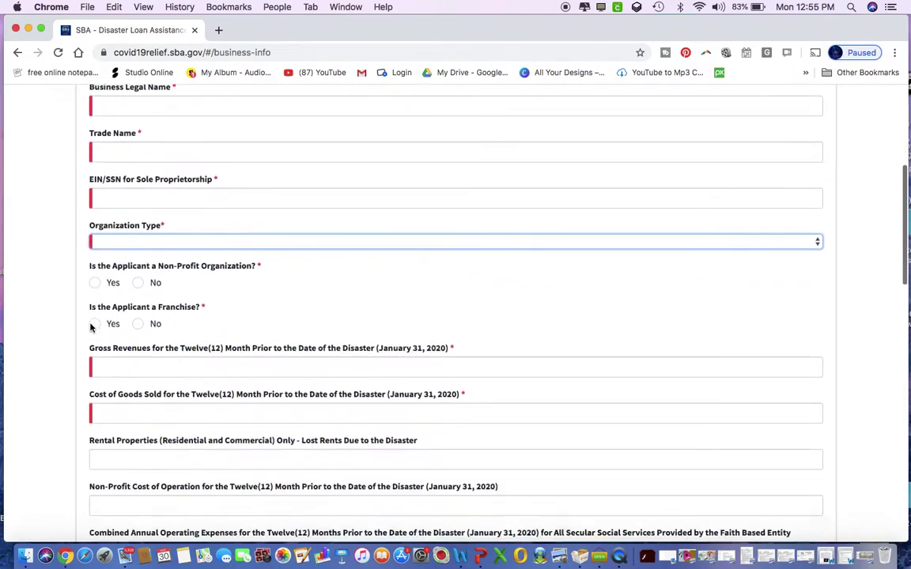
{"action": "scroll", "coordinate": [91, 326], "scroll_direction": "down", "scroll_amount": 9}
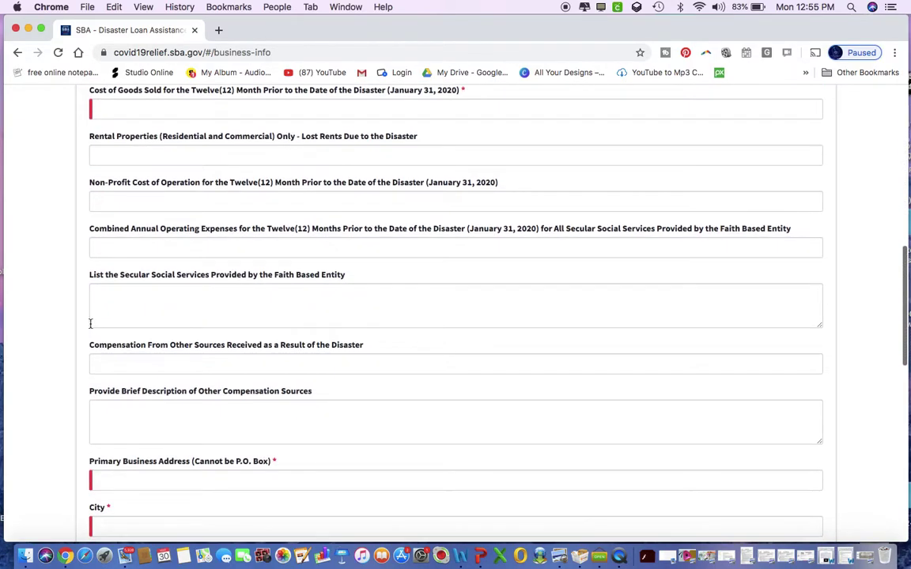
{"action": "scroll", "coordinate": [90, 325], "scroll_direction": "down", "scroll_amount": 7}
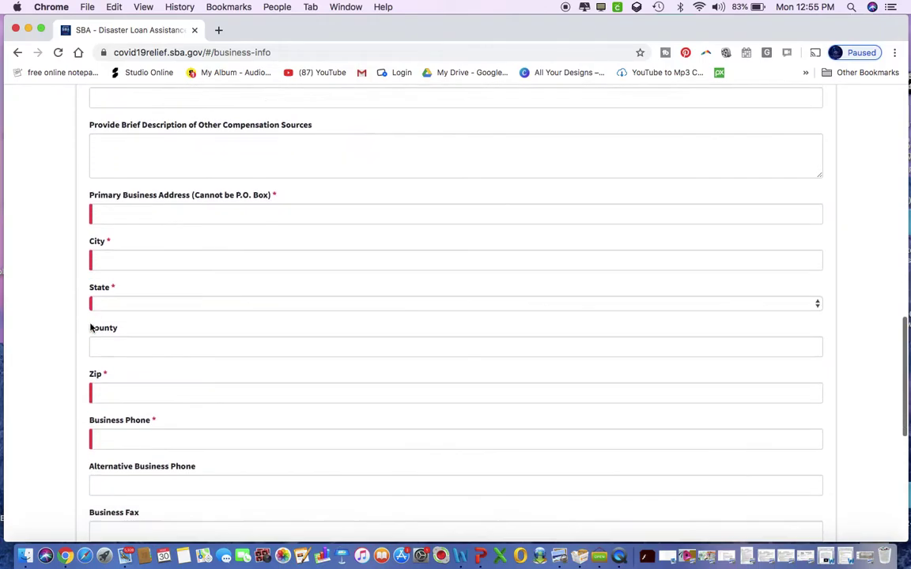
{"action": "scroll", "coordinate": [91, 325], "scroll_direction": "up", "scroll_amount": 20}
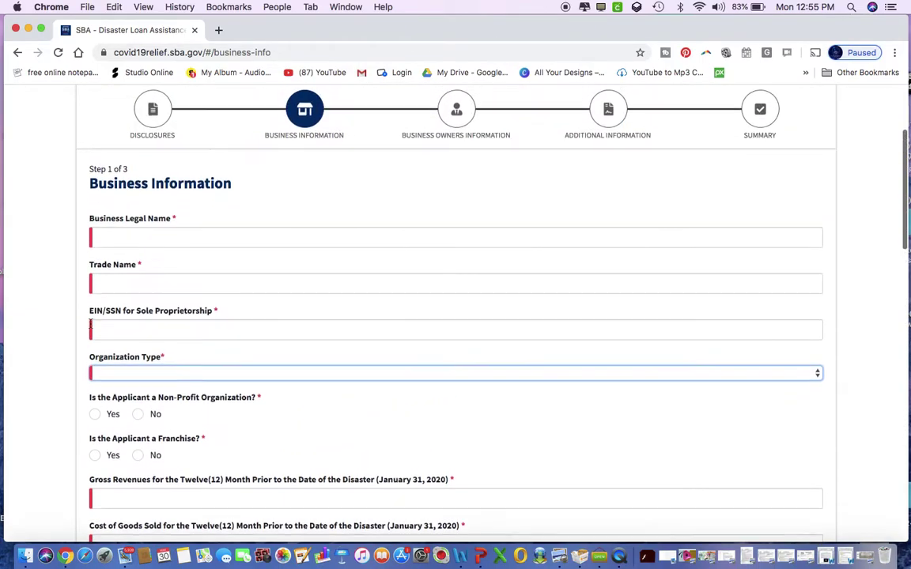
{"action": "scroll", "coordinate": [90, 324], "scroll_direction": "up", "scroll_amount": 2}
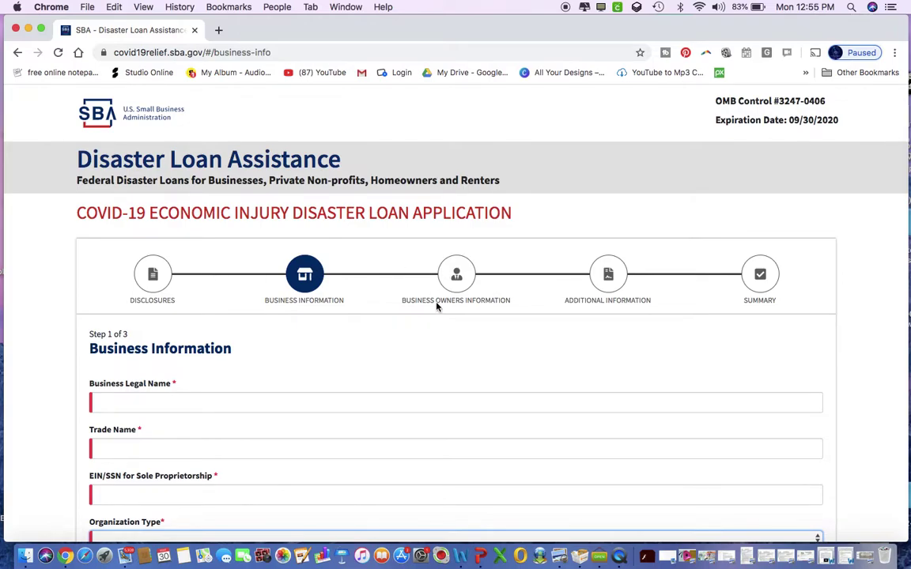
{"action": "scroll", "coordinate": [437, 307], "scroll_direction": "down", "scroll_amount": 12}
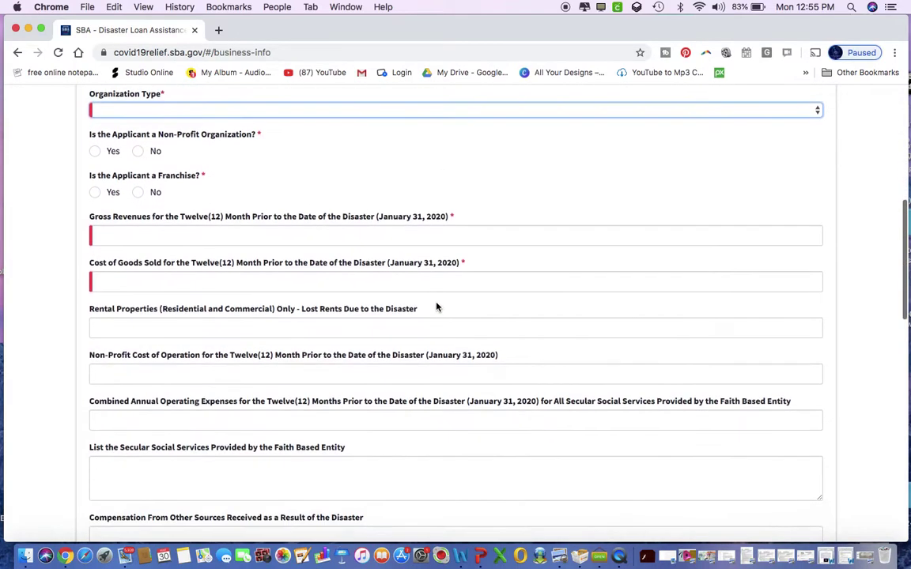
{"action": "scroll", "coordinate": [436, 306], "scroll_direction": "down", "scroll_amount": 20}
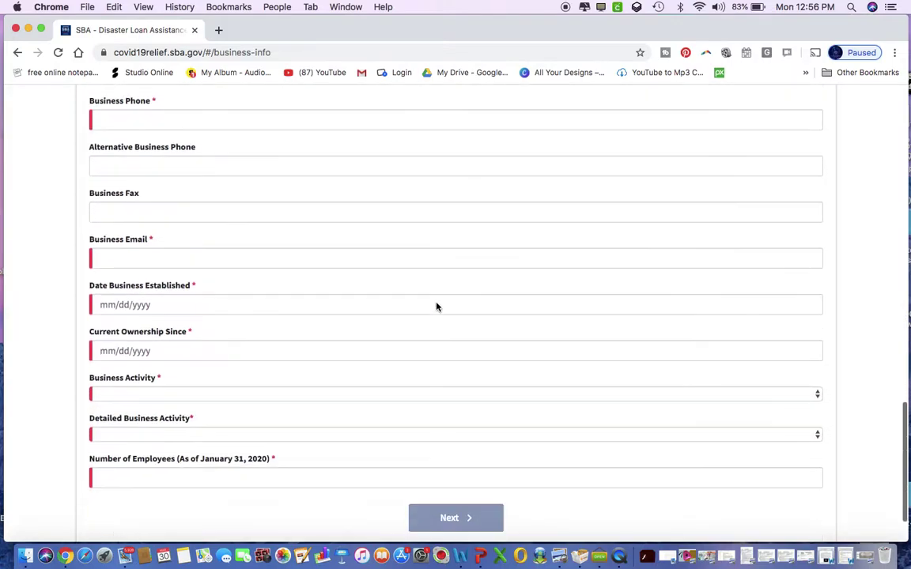
{"action": "scroll", "coordinate": [437, 307], "scroll_direction": "down", "scroll_amount": 2}
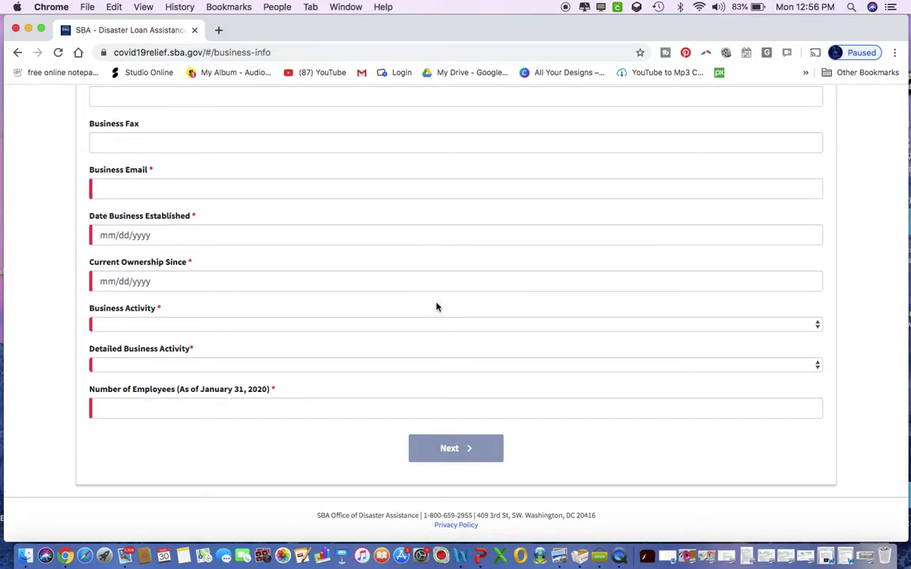
{"action": "scroll", "coordinate": [437, 306], "scroll_direction": "up", "scroll_amount": 20}
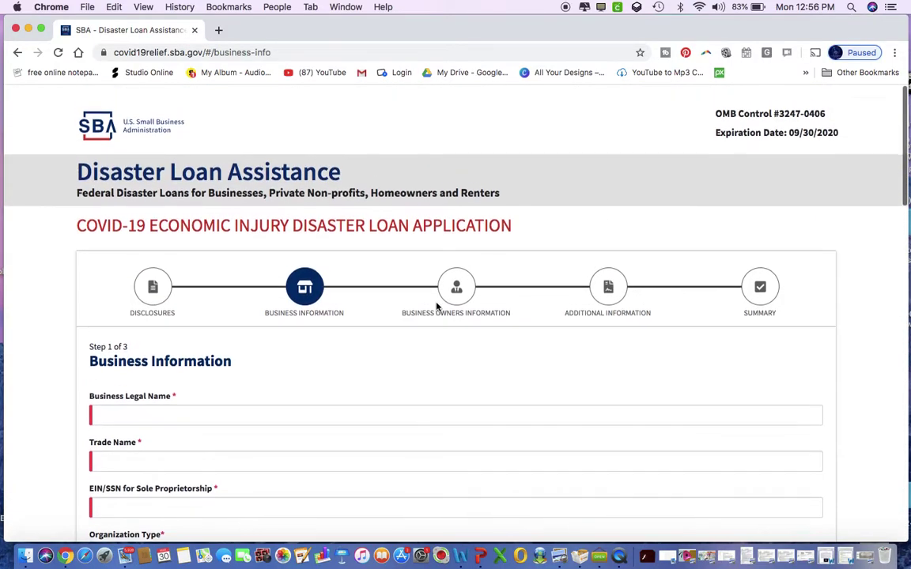
Step: Return to the application's Disclosures page and review its applicant types, eligibility statements and customer service contact details
{"action": "left_click", "coordinate": [132, 102]}
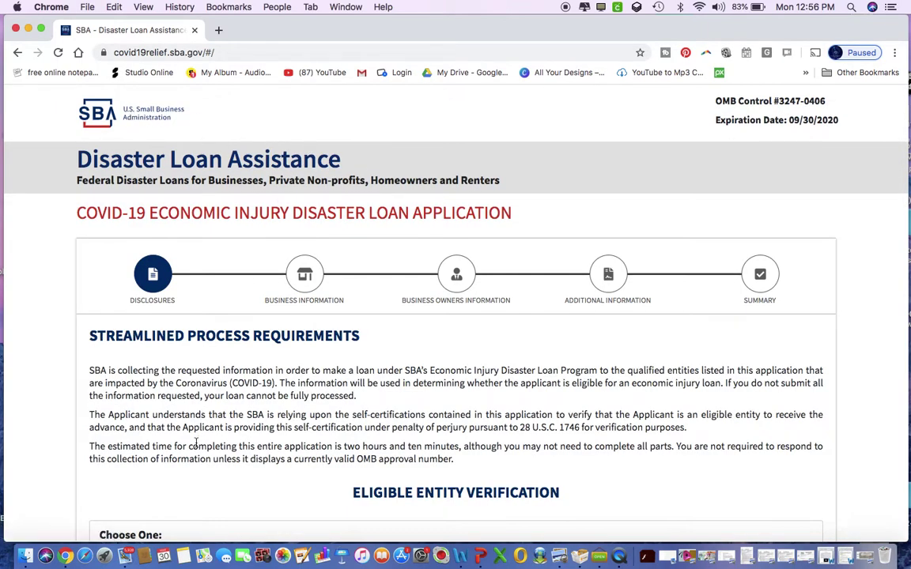
{"action": "scroll", "coordinate": [196, 445], "scroll_direction": "down", "scroll_amount": 10}
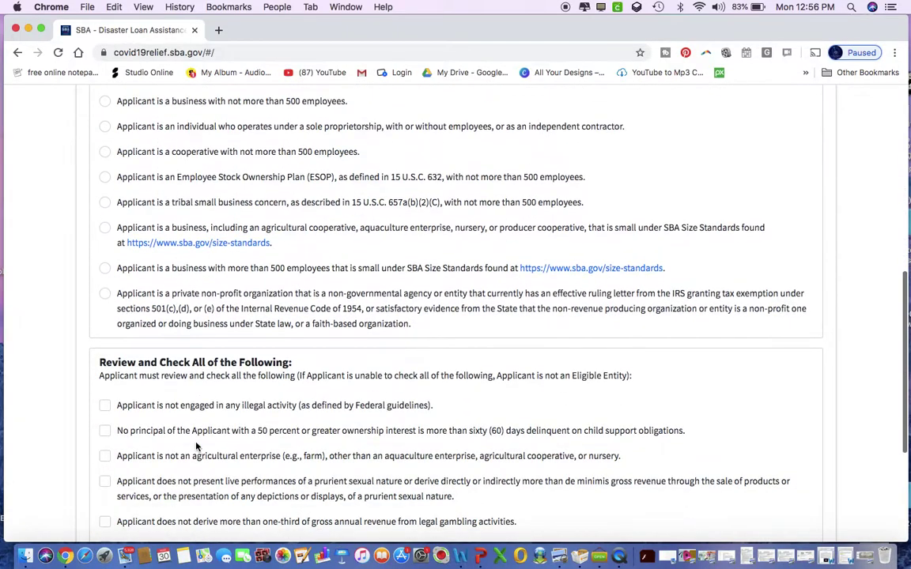
{"action": "scroll", "coordinate": [196, 445], "scroll_direction": "down", "scroll_amount": 5}
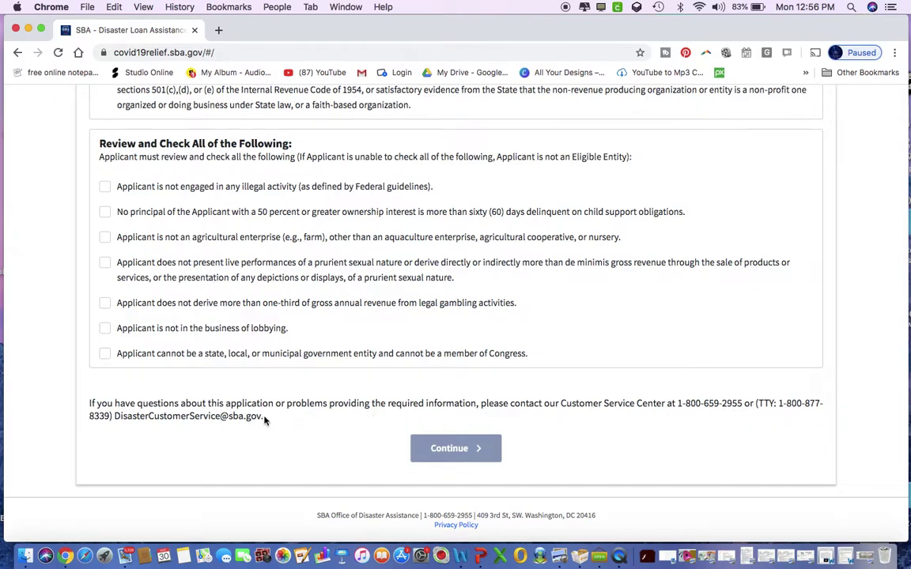
{"action": "scroll", "coordinate": [266, 420], "scroll_direction": "up", "scroll_amount": 15}
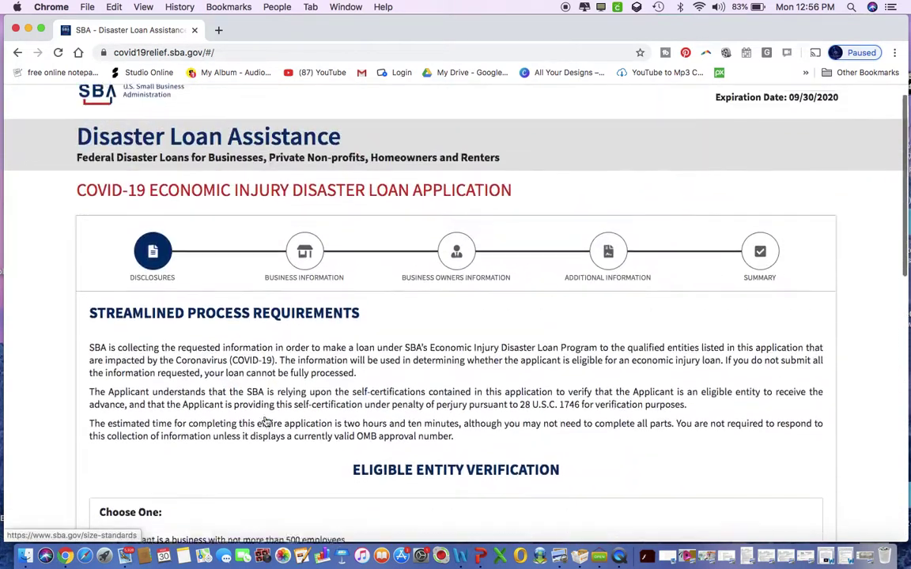